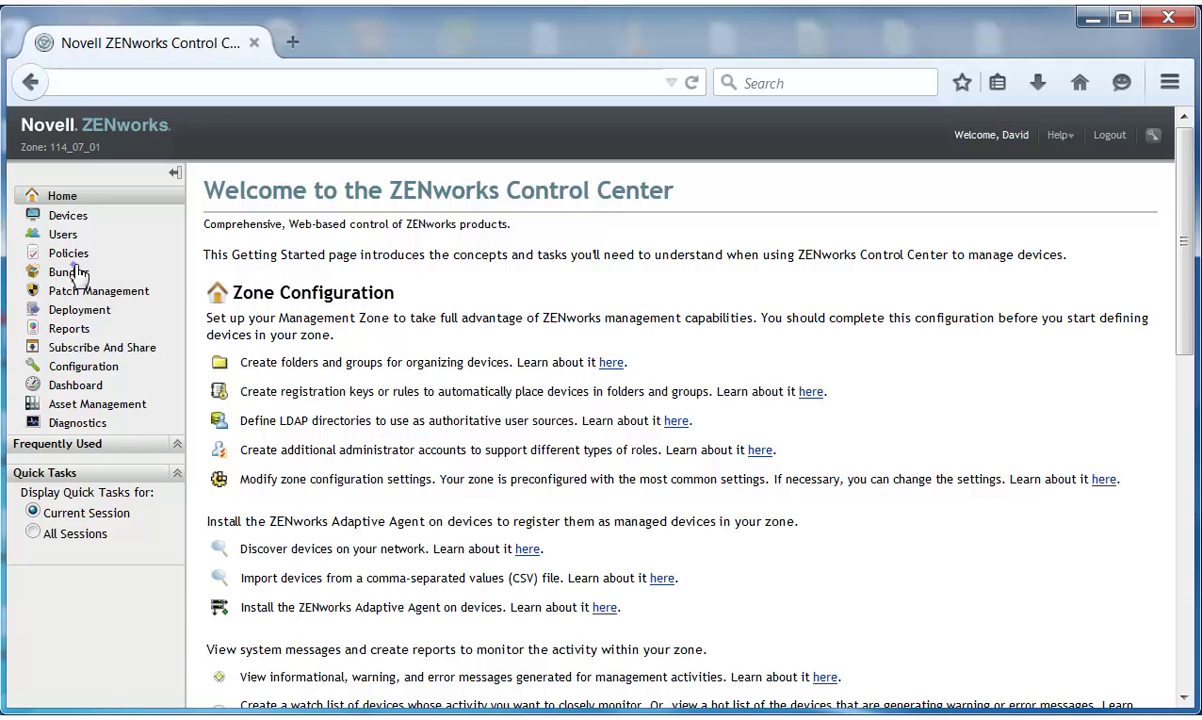
# Step: Start a new Preboot bundle of the Multicast Image Set category
pyautogui.click(76, 272)
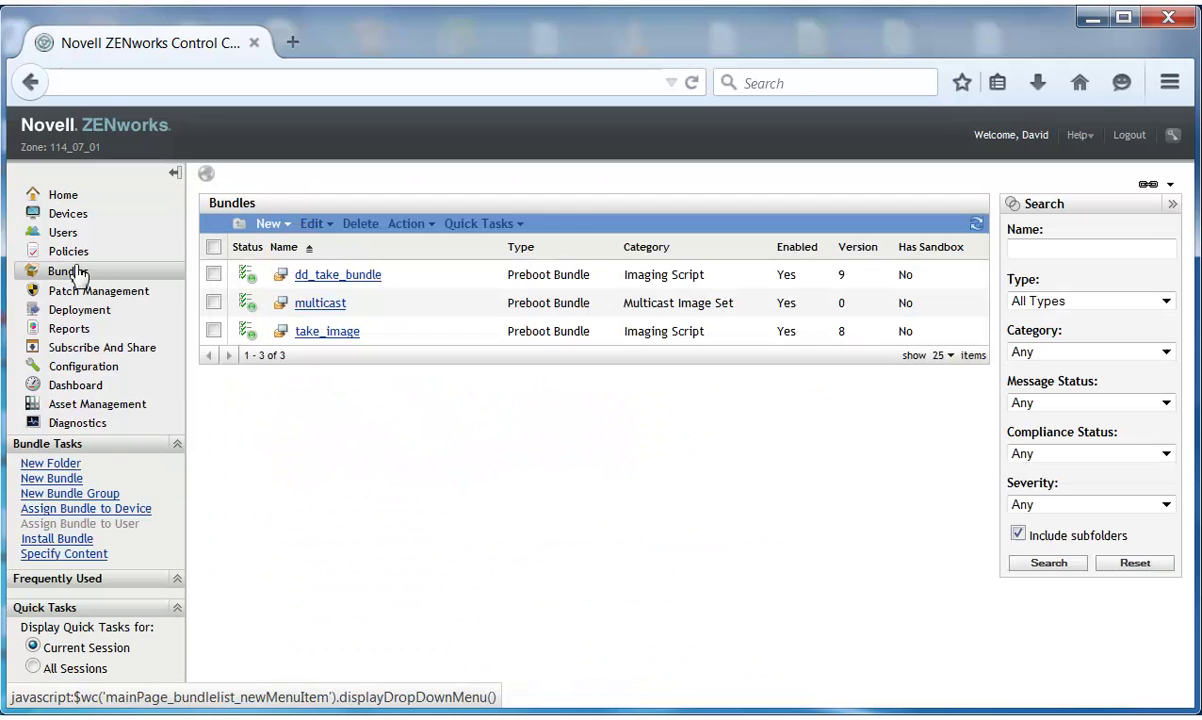
pyautogui.click(288, 224)
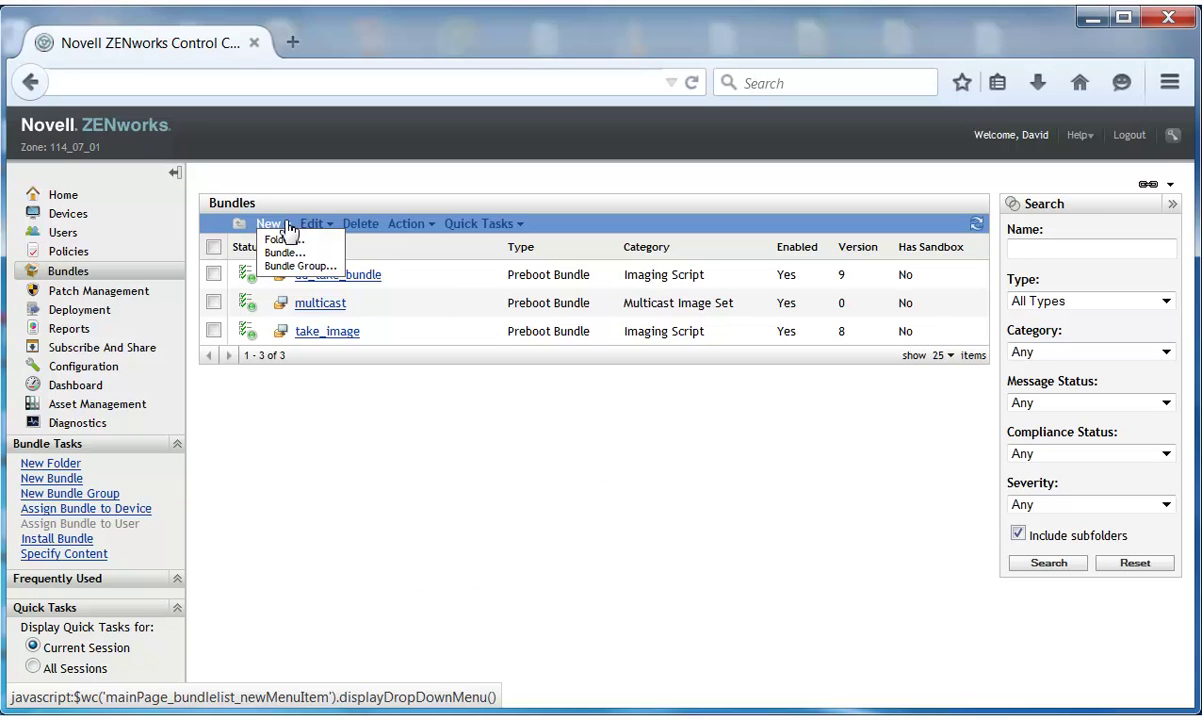
pyautogui.click(278, 253)
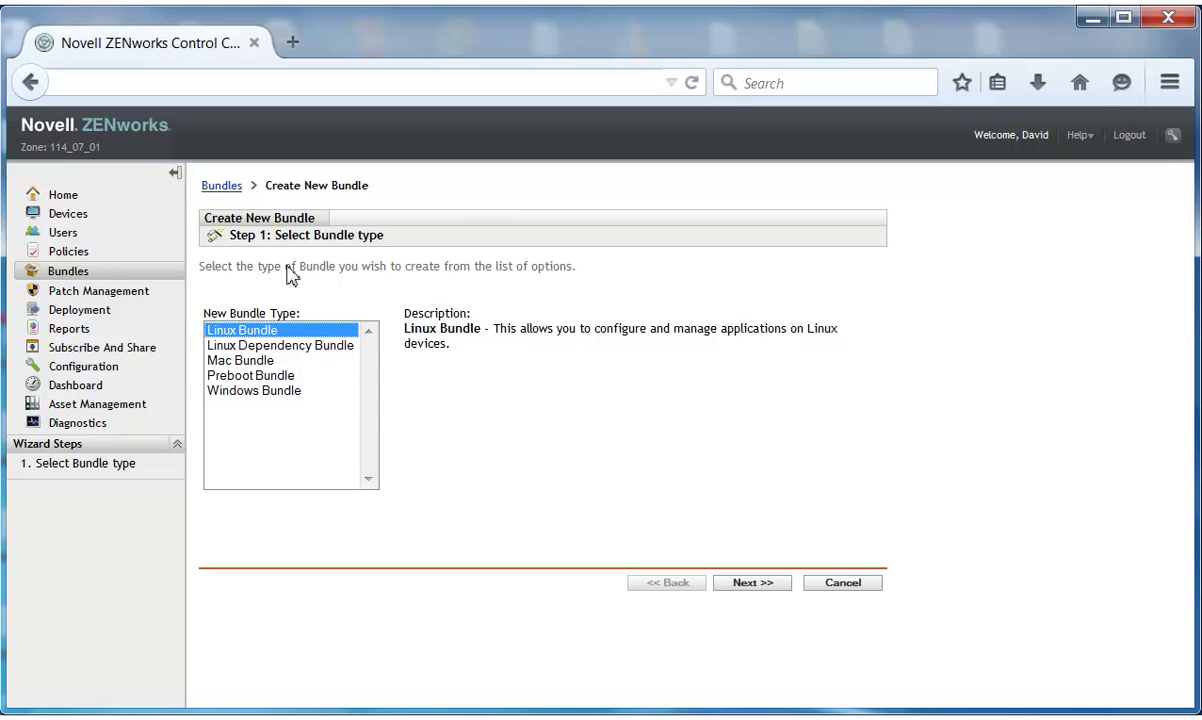
pyautogui.click(293, 377)
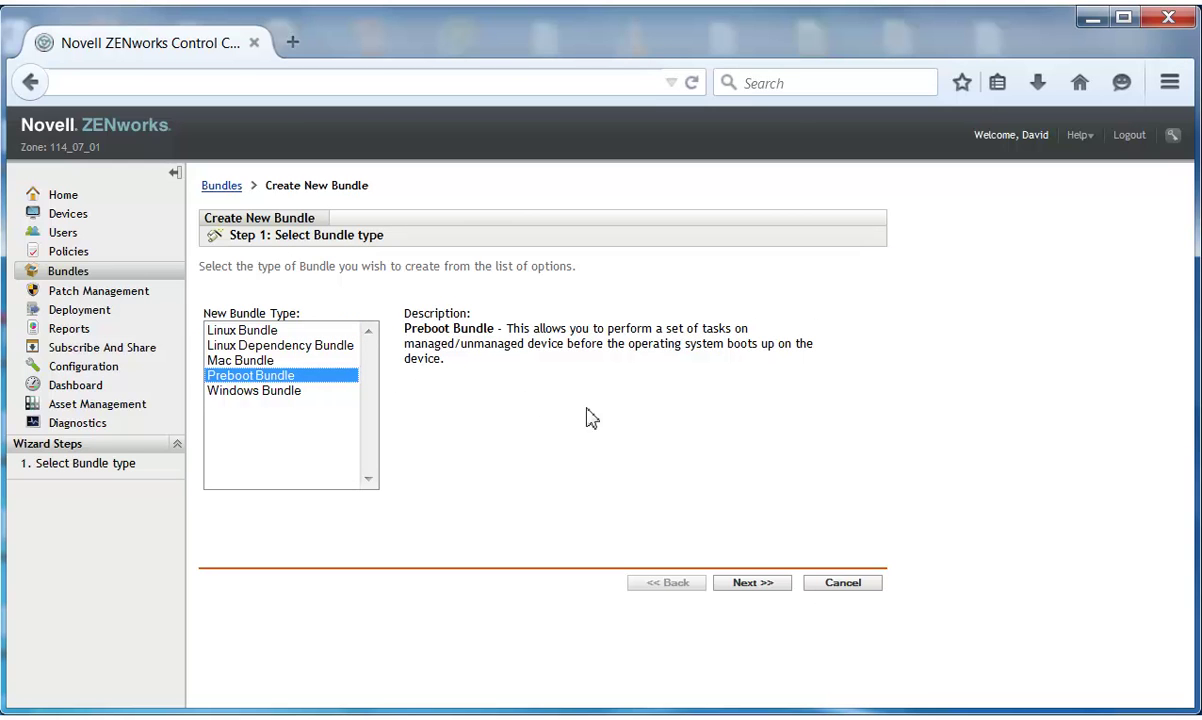
pyautogui.click(747, 582)
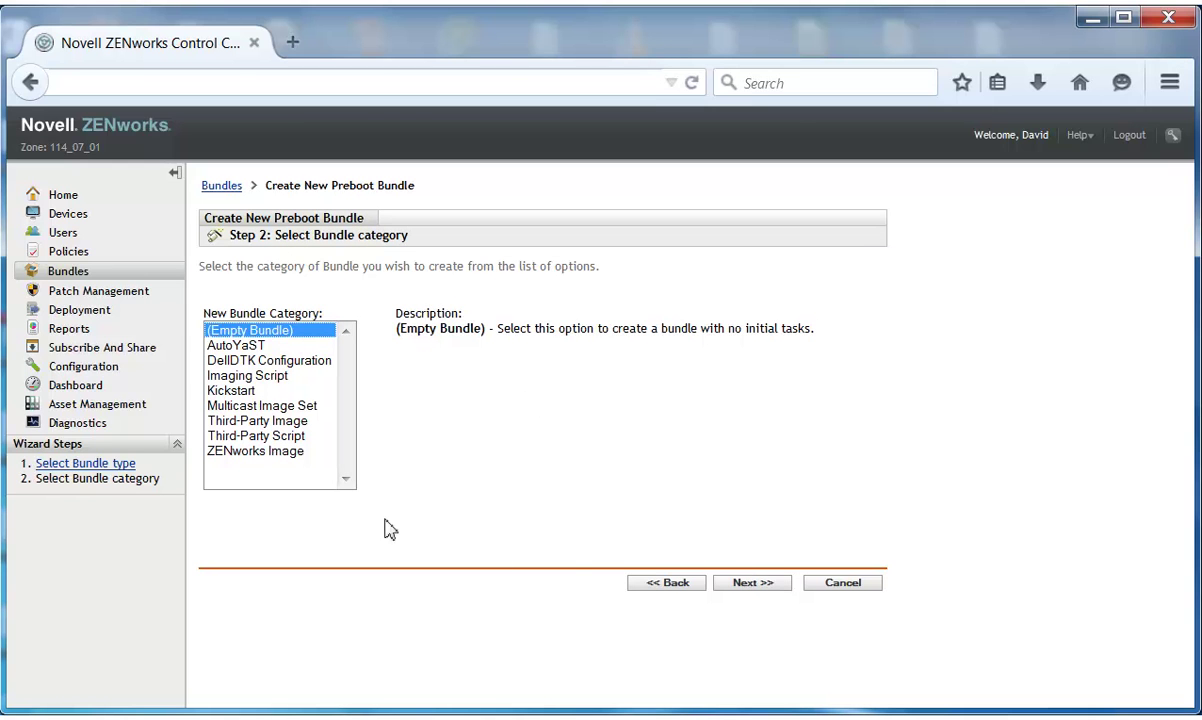
pyautogui.click(299, 406)
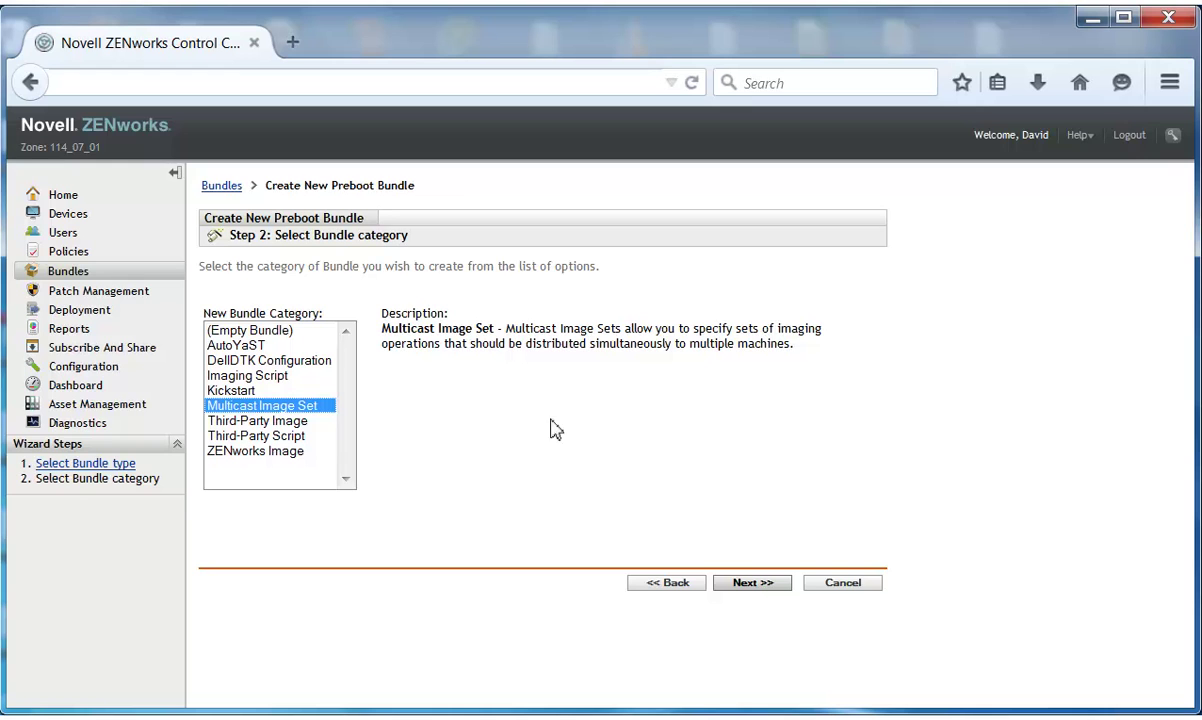
pyautogui.click(752, 582)
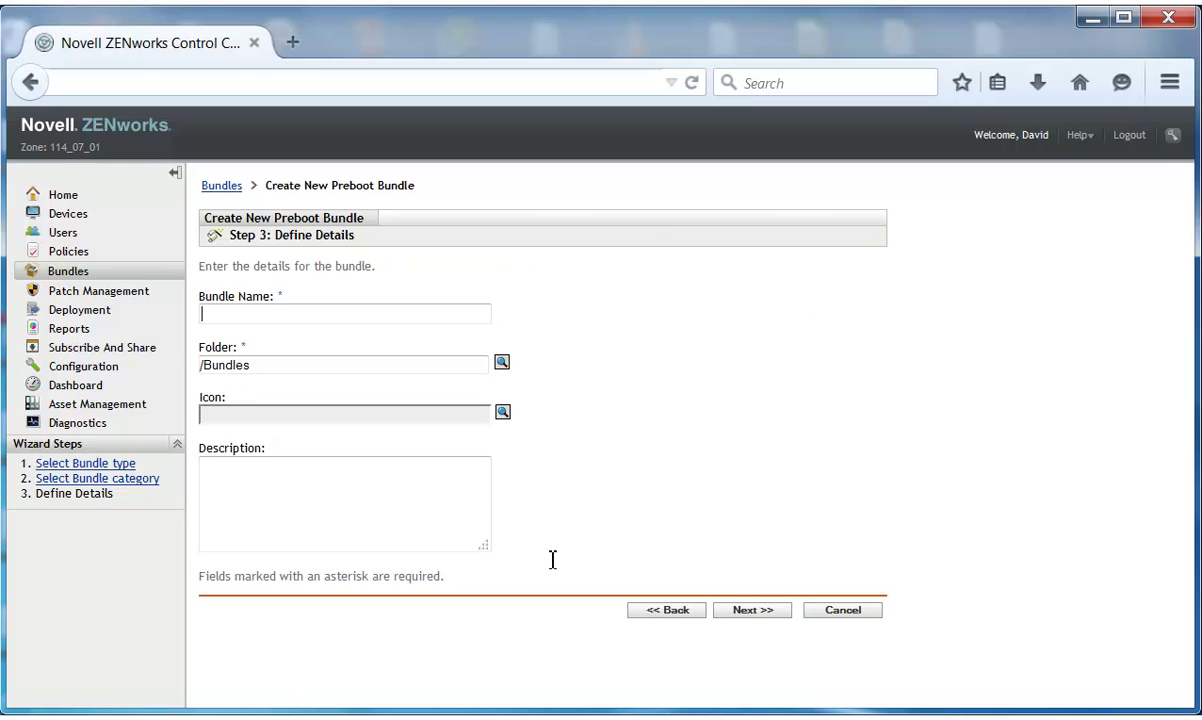
# Step: Name the bundle 'finance multicast image', paste in its finance team description, and continue
pyautogui.click(331, 315)
pyautogui.write('finance multicast image')
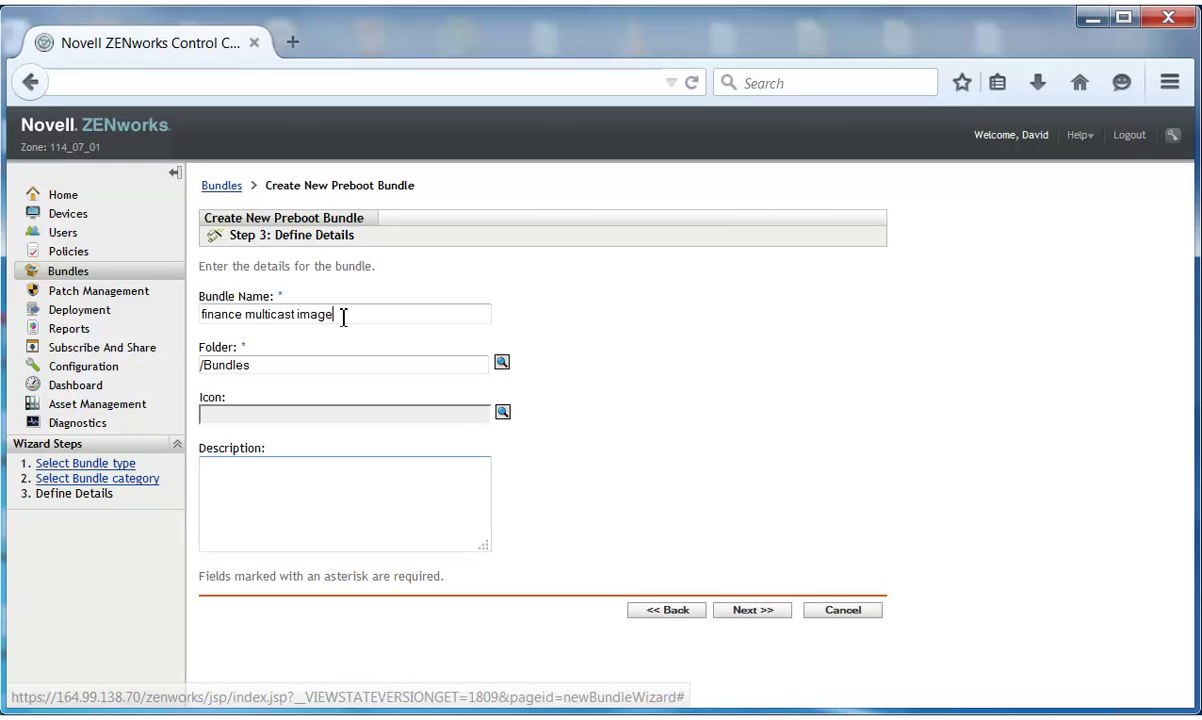
pyautogui.click(381, 467)
pyautogui.write('Multicast image set bundle for the finance team.')
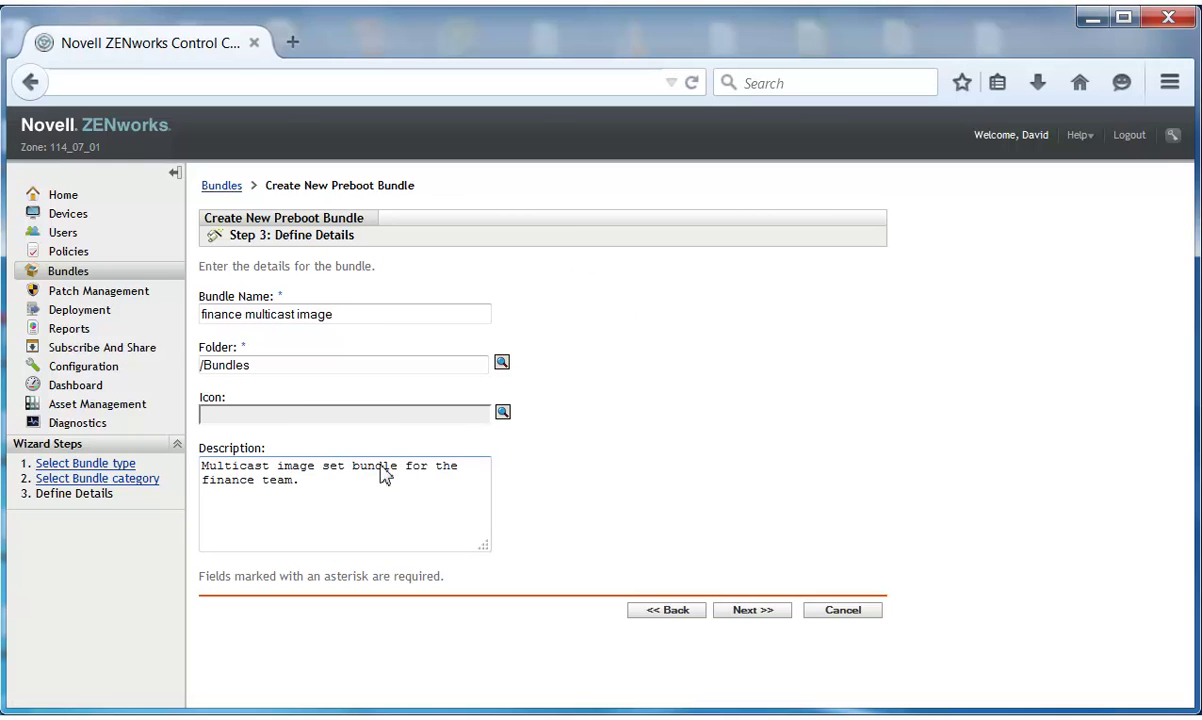
pyautogui.click(733, 612)
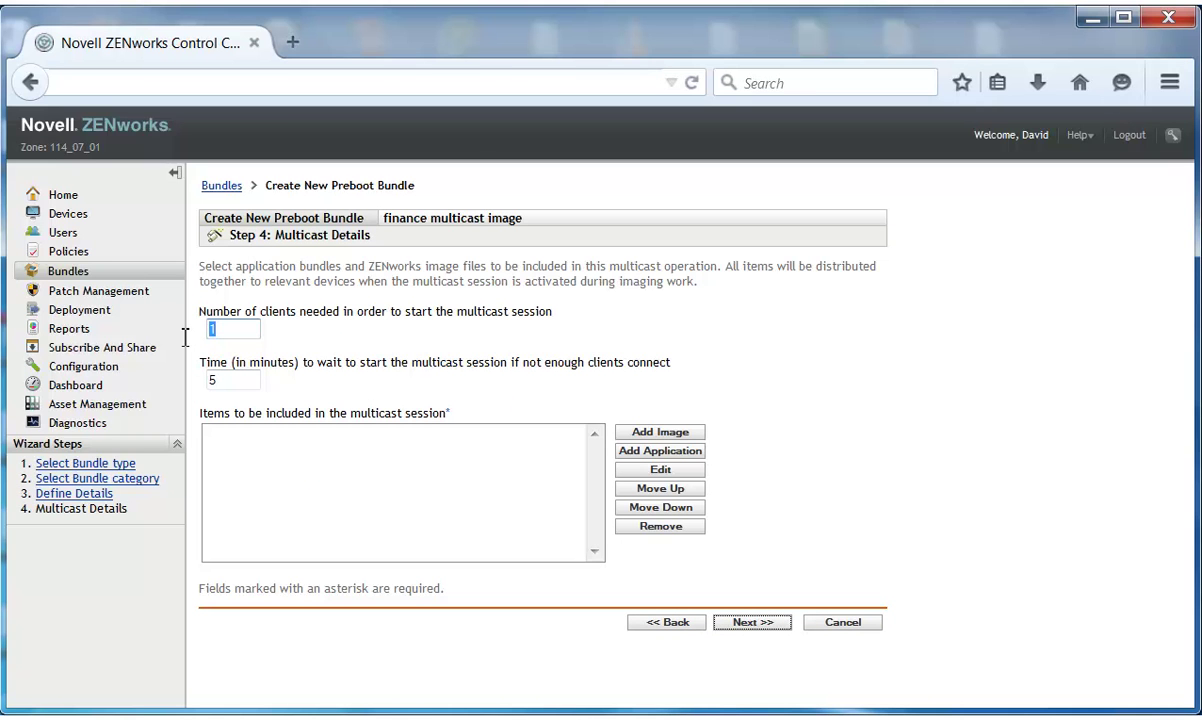
# Step: Require 20 clients and a 10-minute wait time for the multicast session
pyautogui.write('20')
pyautogui.doubleClick(211, 378)
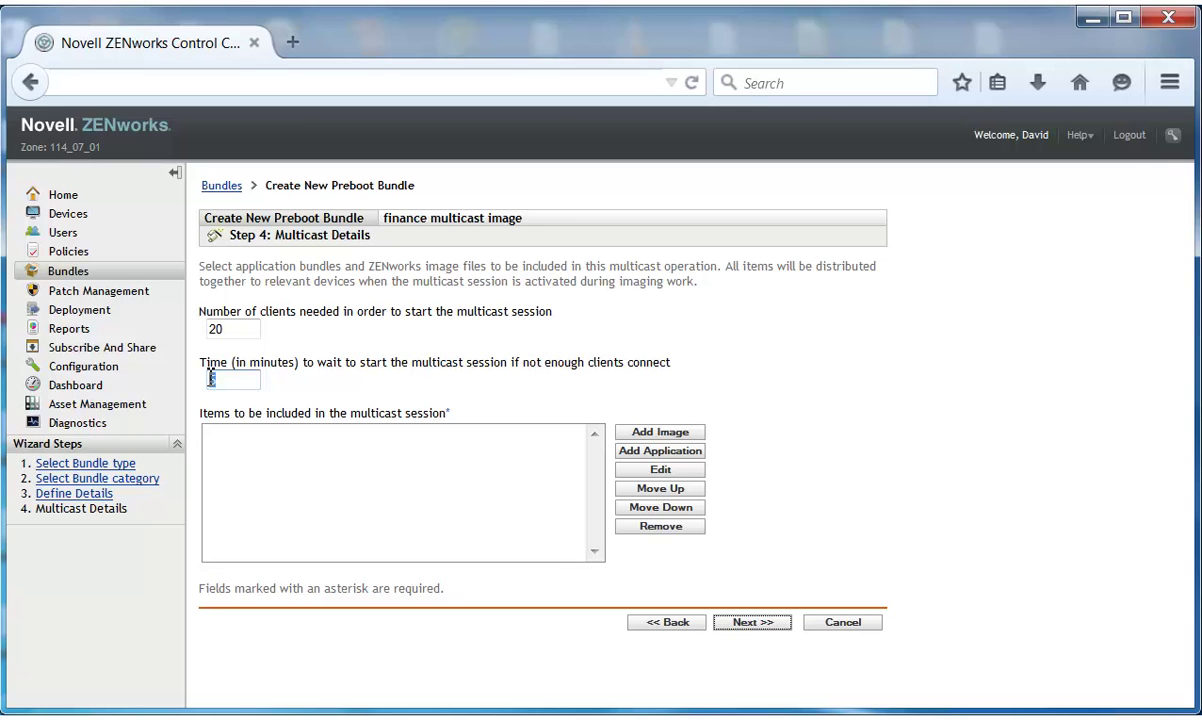
pyautogui.write('10')
# Step: Add an image to the multicast session, choosing linux-eq4o as its server
pyautogui.click(650, 428)
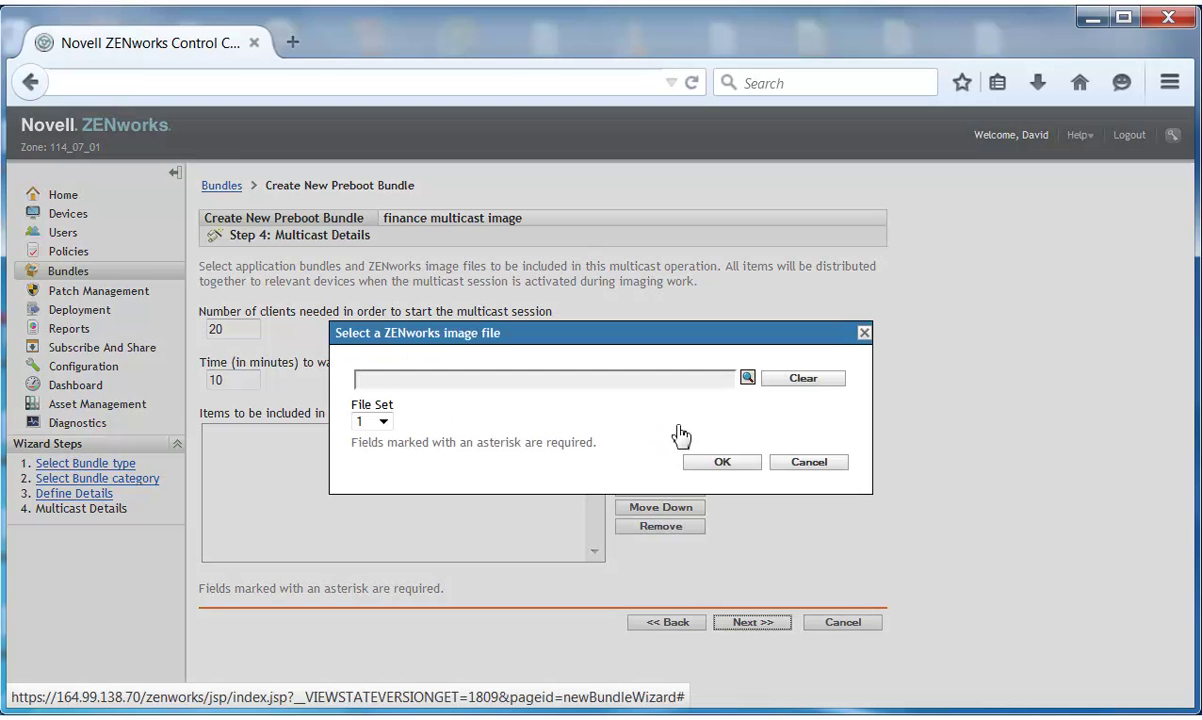
pyautogui.click(750, 379)
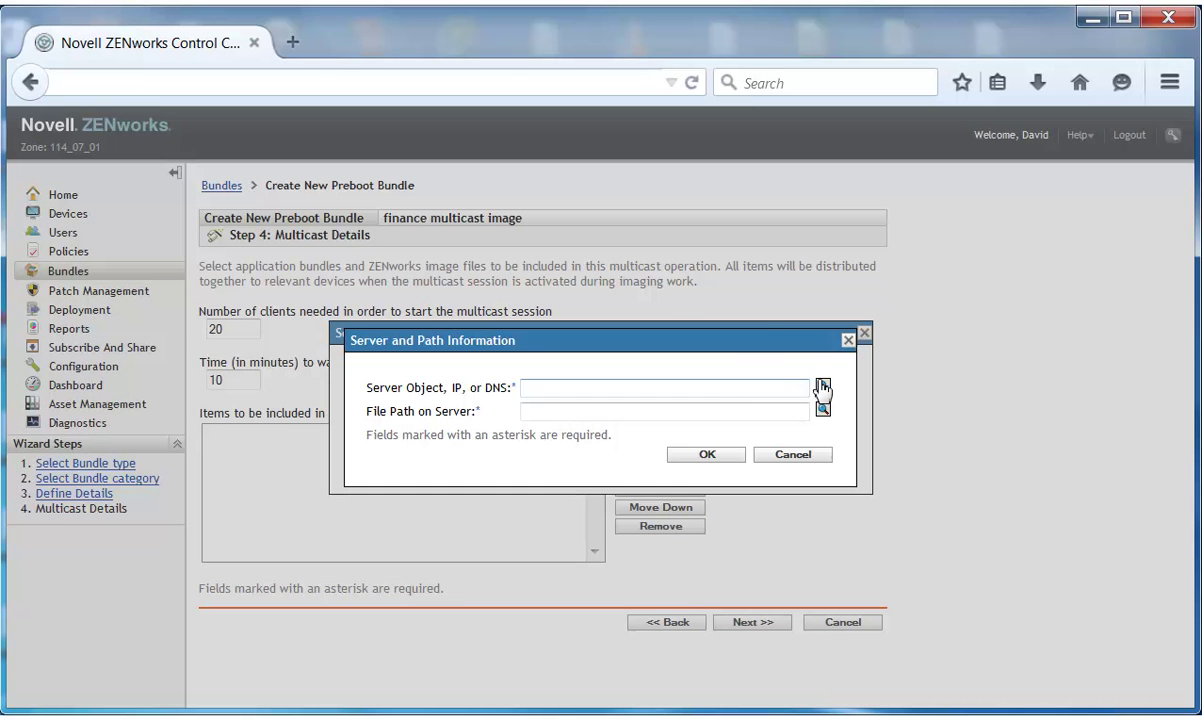
pyautogui.click(823, 386)
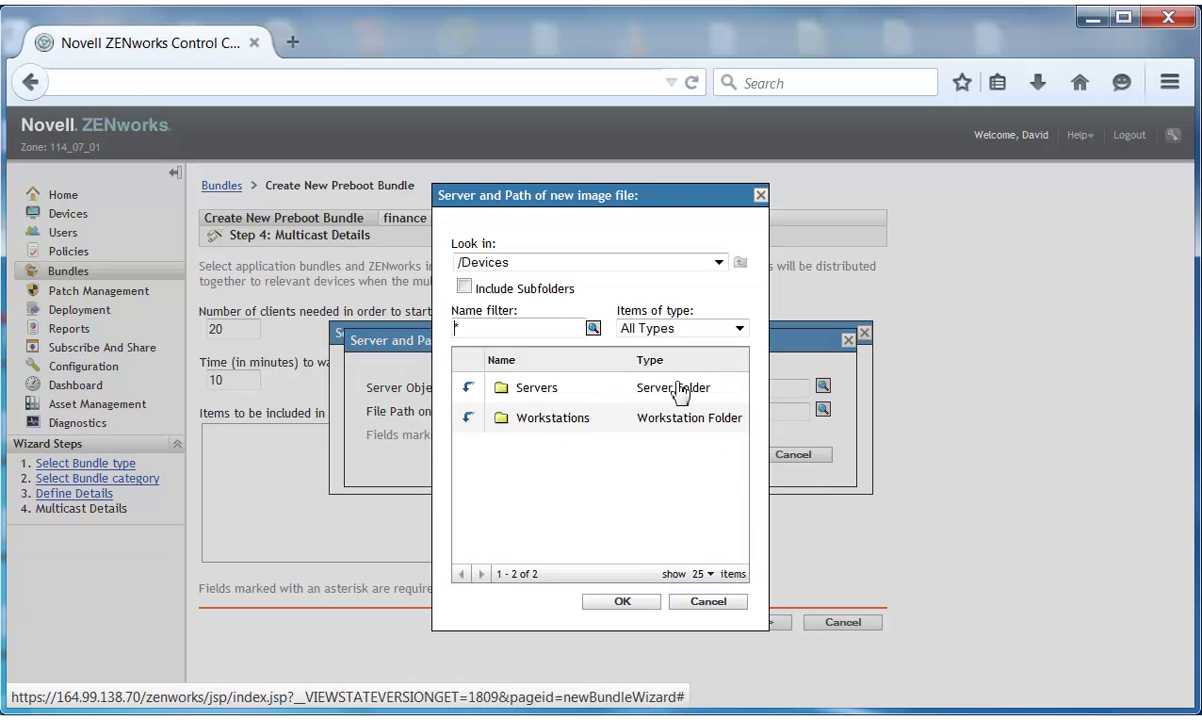
pyautogui.click(470, 391)
pyautogui.click(509, 387)
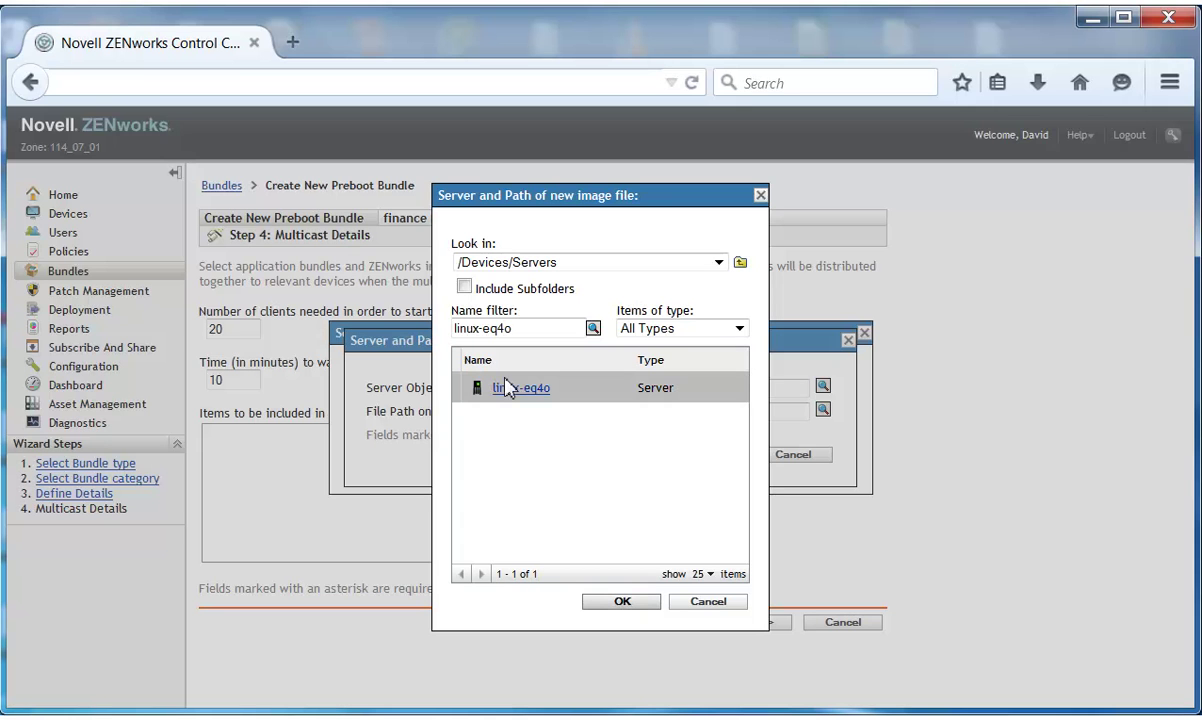
pyautogui.click(617, 601)
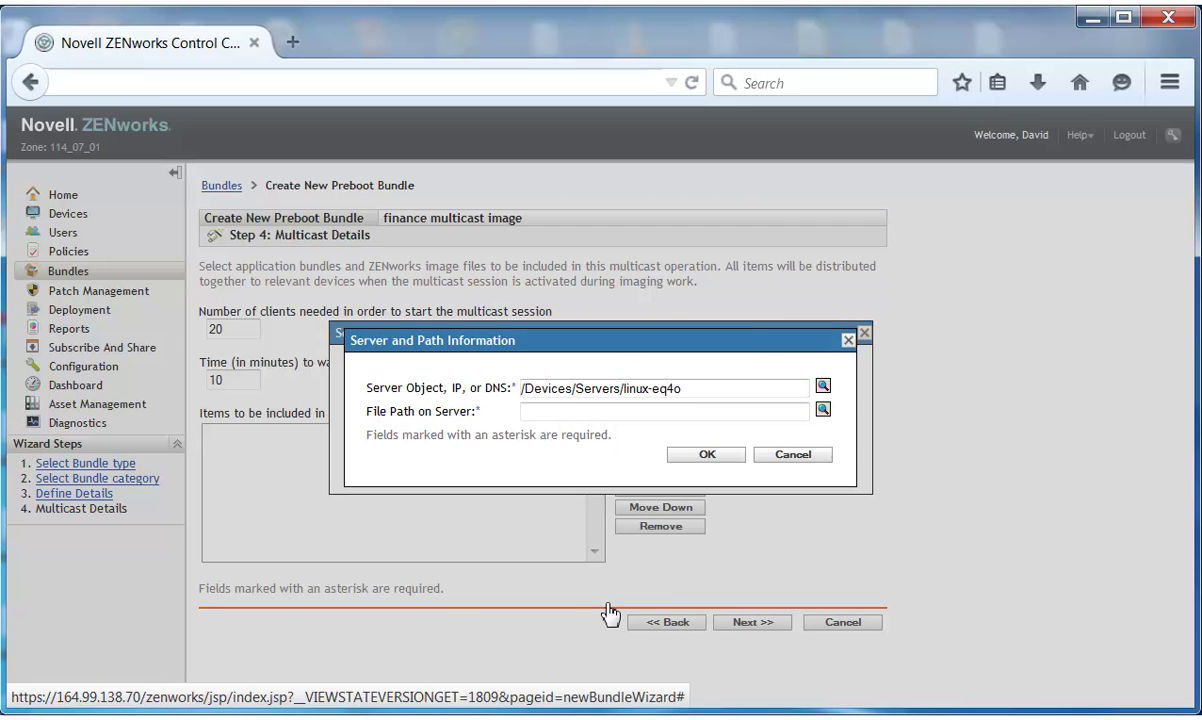
# Step: Select finance_multicast.zmg as the image file, add it to the items, and finish the bundle
pyautogui.click(822, 409)
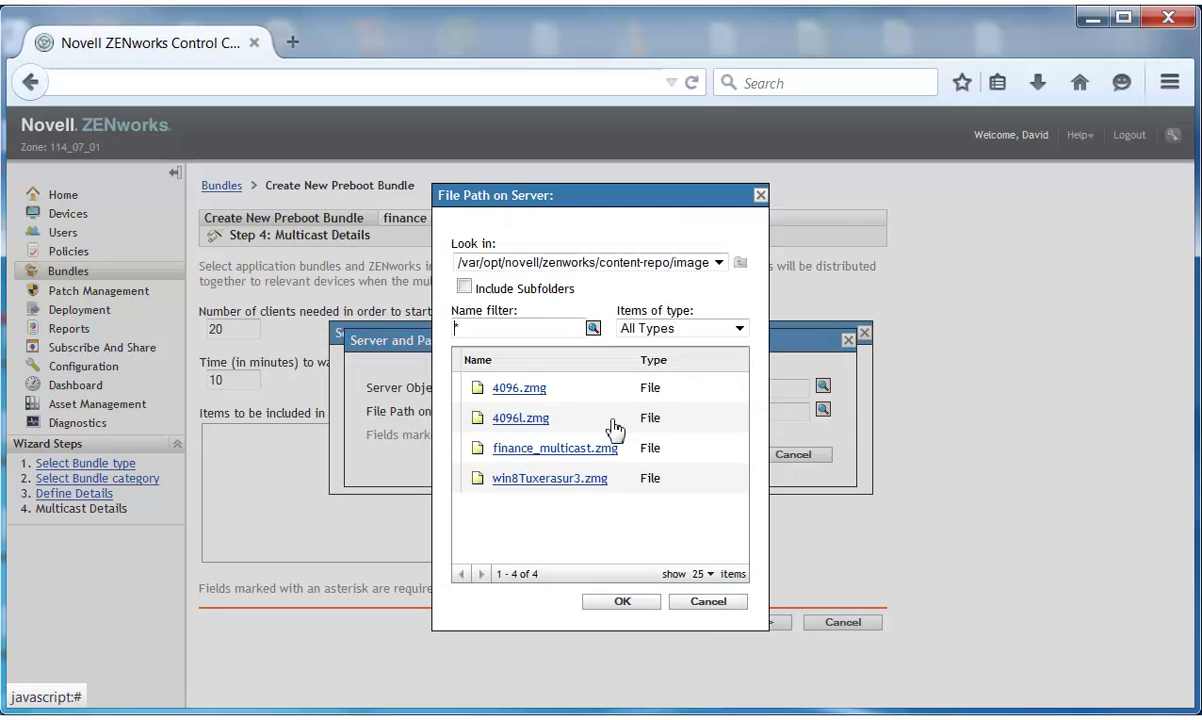
pyautogui.click(568, 450)
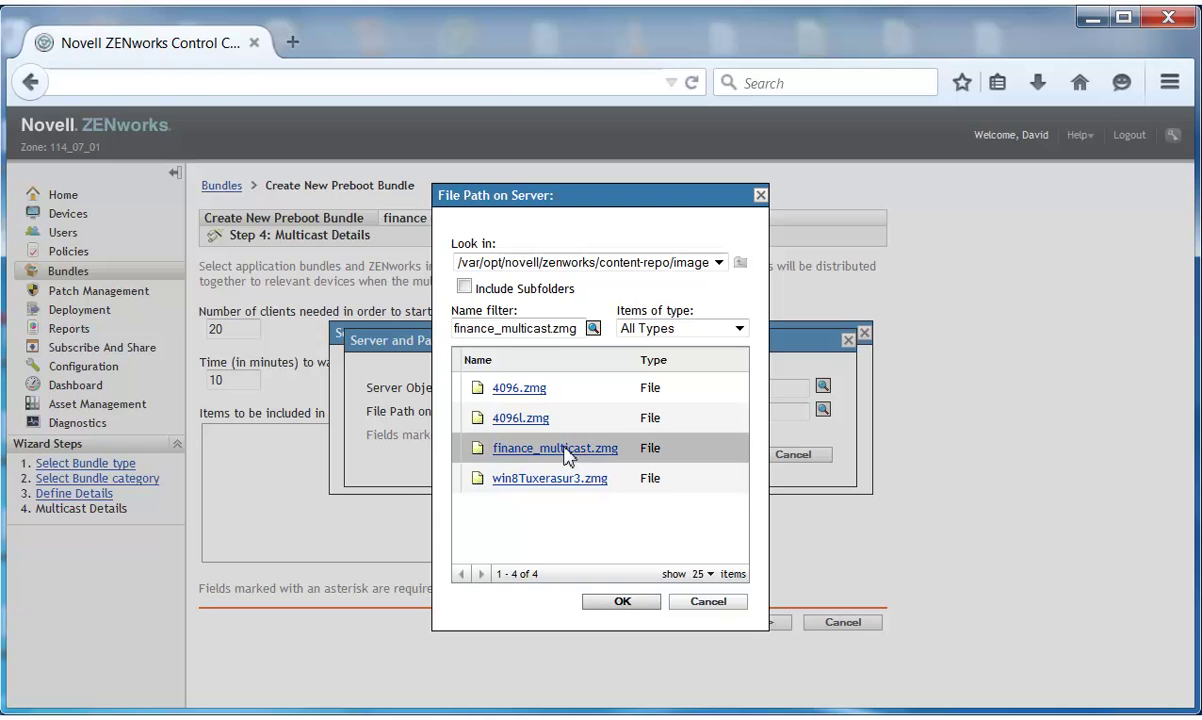
pyautogui.click(614, 602)
pyautogui.click(710, 456)
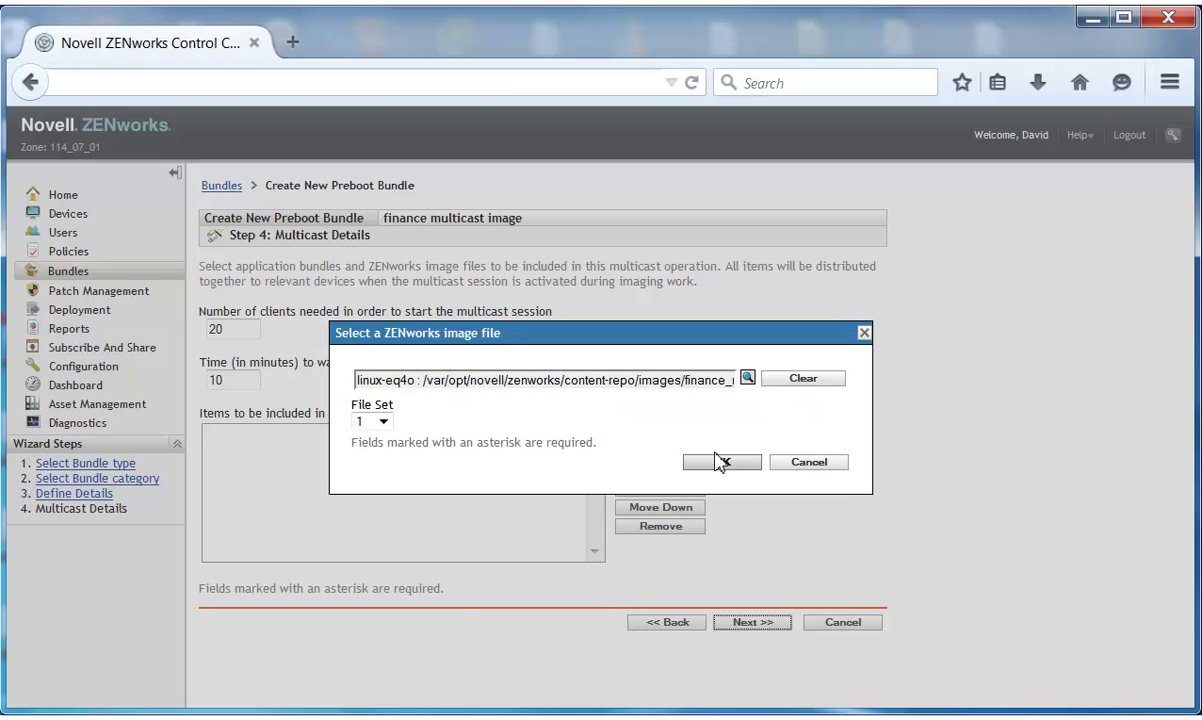
pyautogui.click(720, 461)
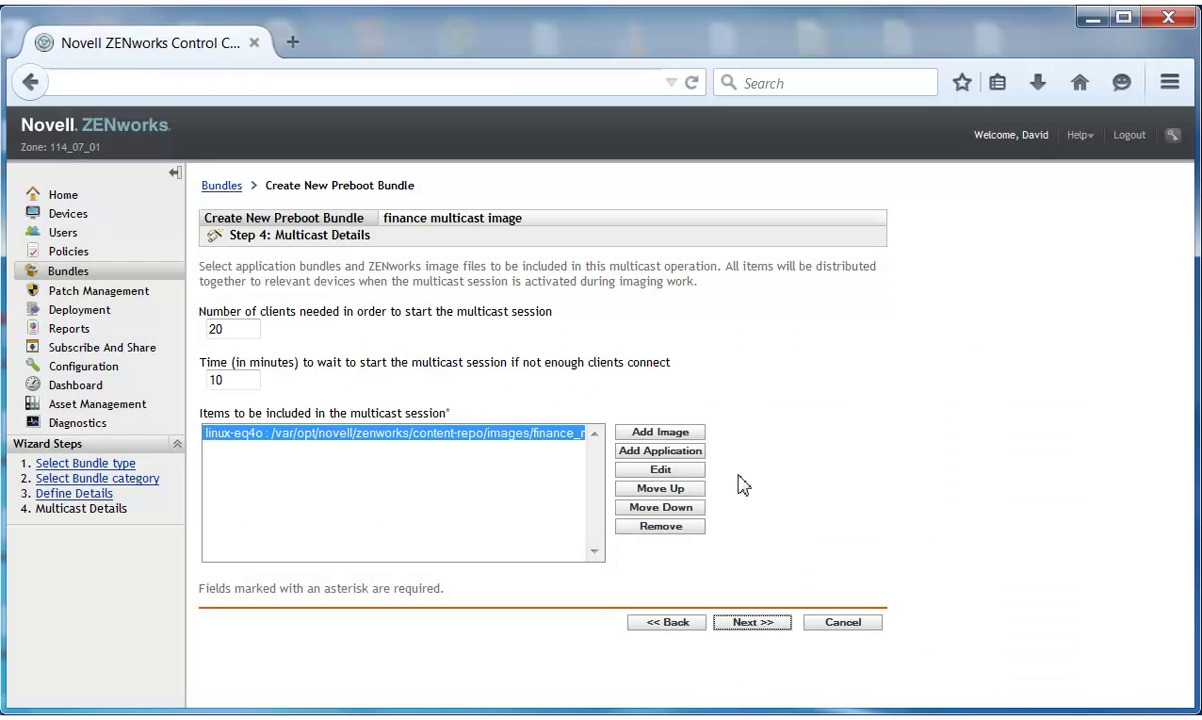
pyautogui.click(755, 622)
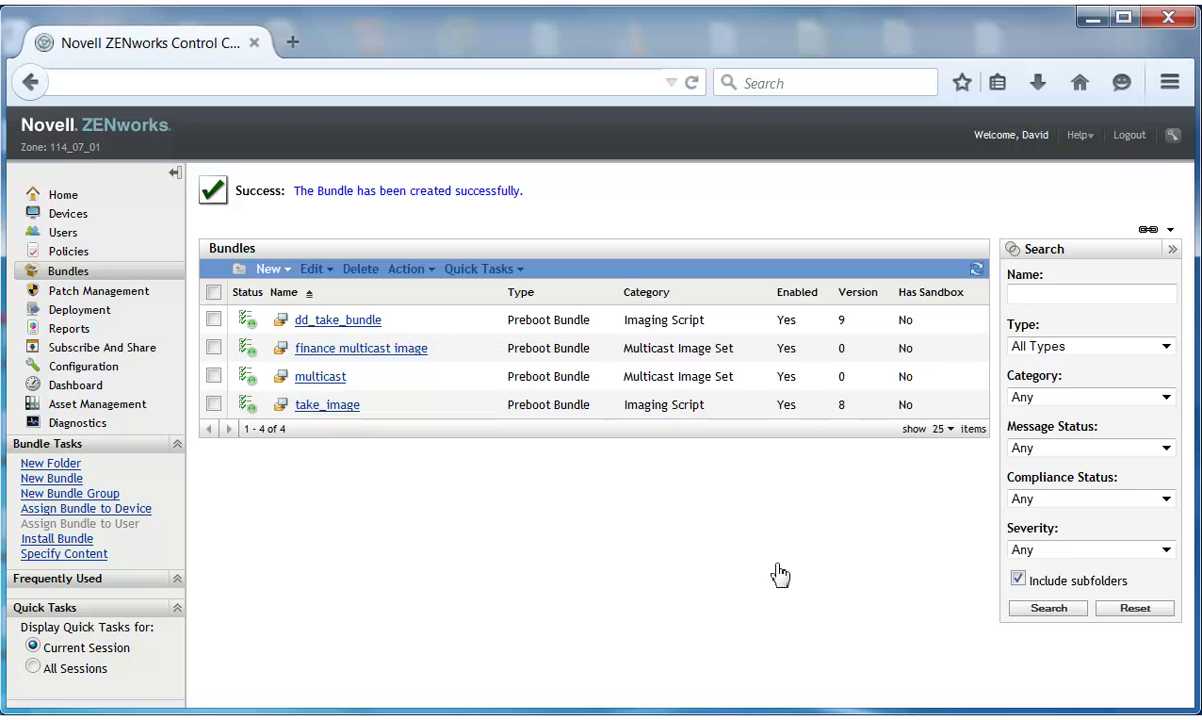
# Step: Go to the Preboot Services settings under Configuration's Device Management category
pyautogui.click(84, 366)
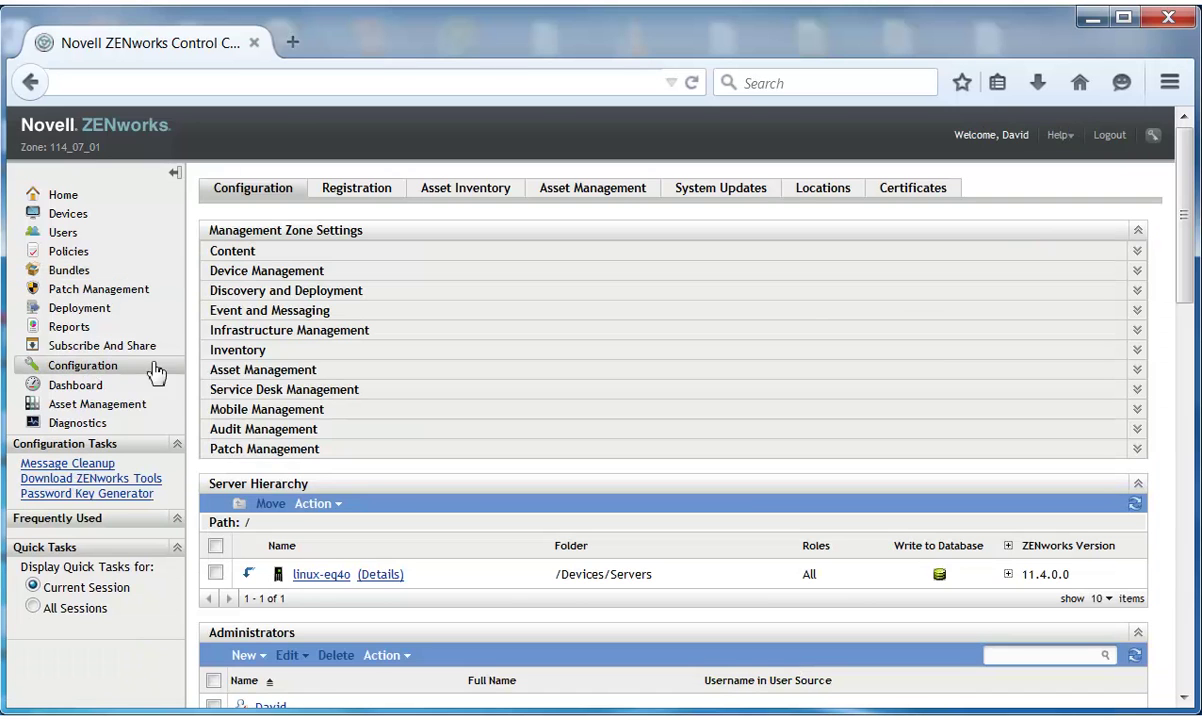
pyautogui.click(266, 271)
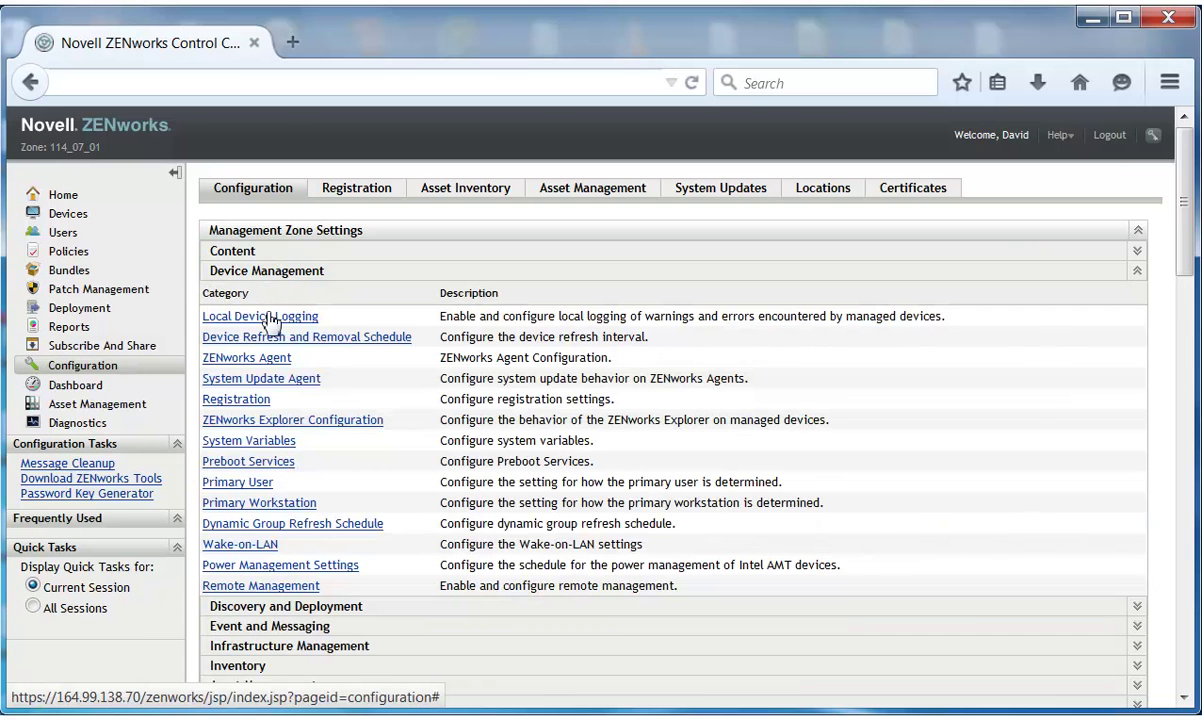
pyautogui.click(263, 461)
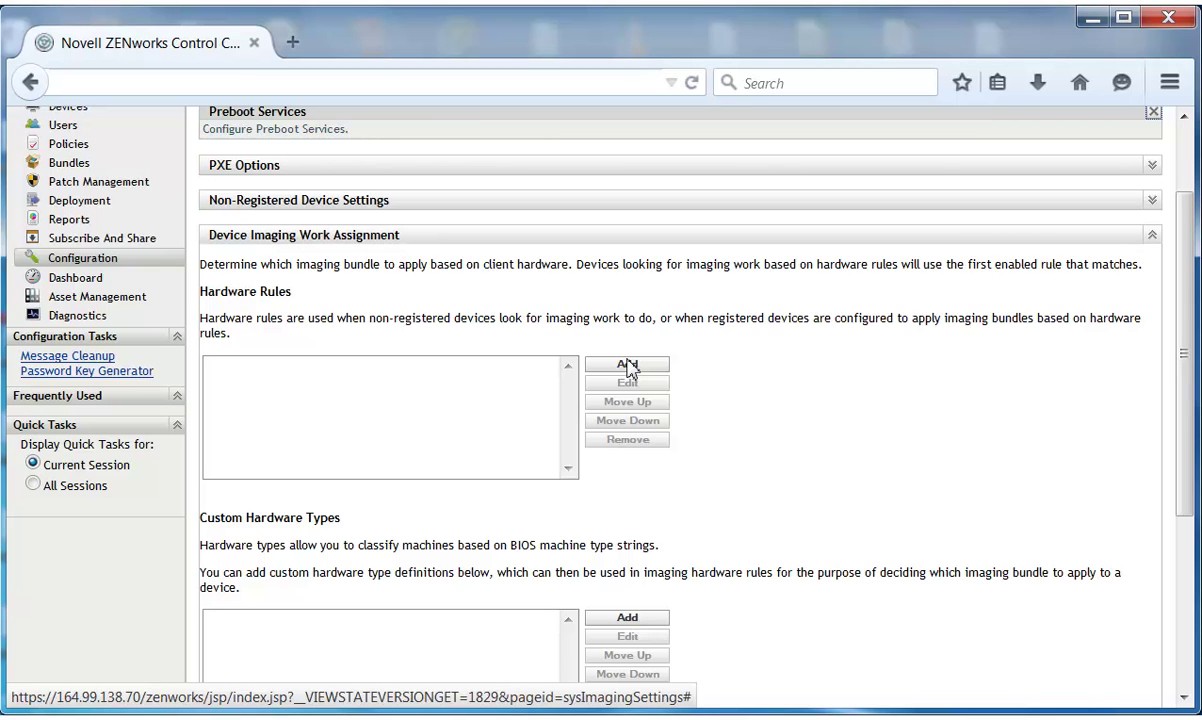
# Step: Create a hardware rule named 'Multicast rule finance team' applying the finance multicast image bundle
pyautogui.click(630, 368)
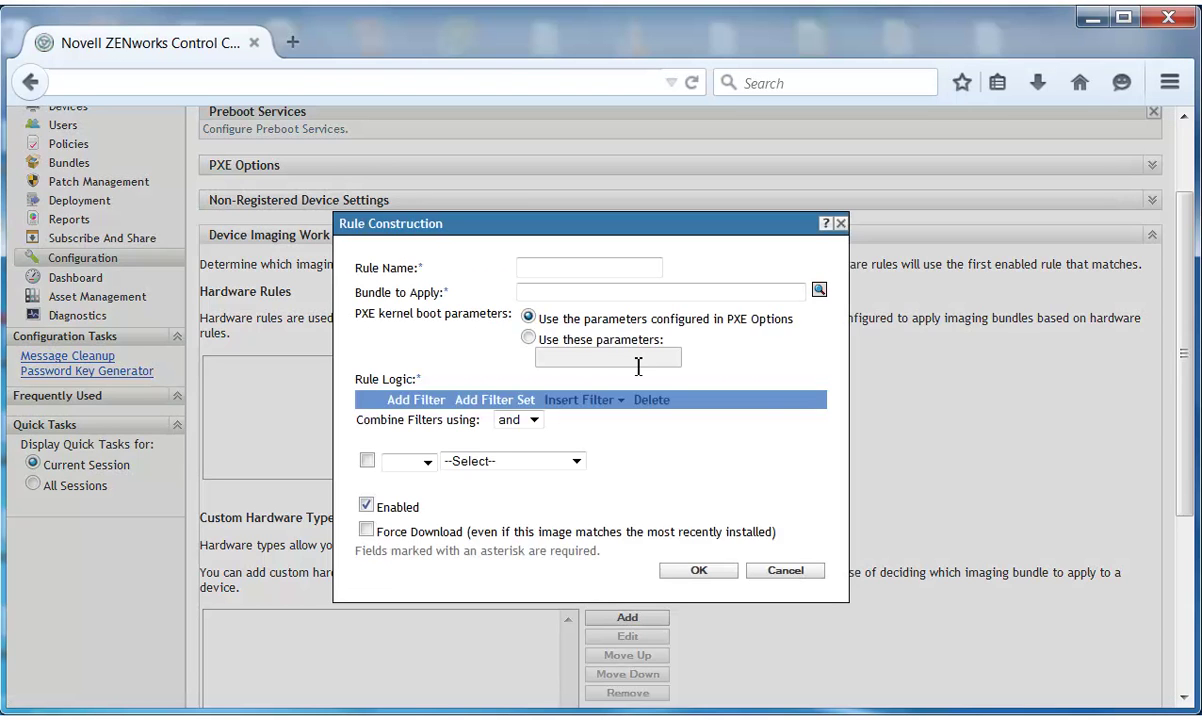
pyautogui.click(543, 268)
pyautogui.write('Multicast rule finance team')
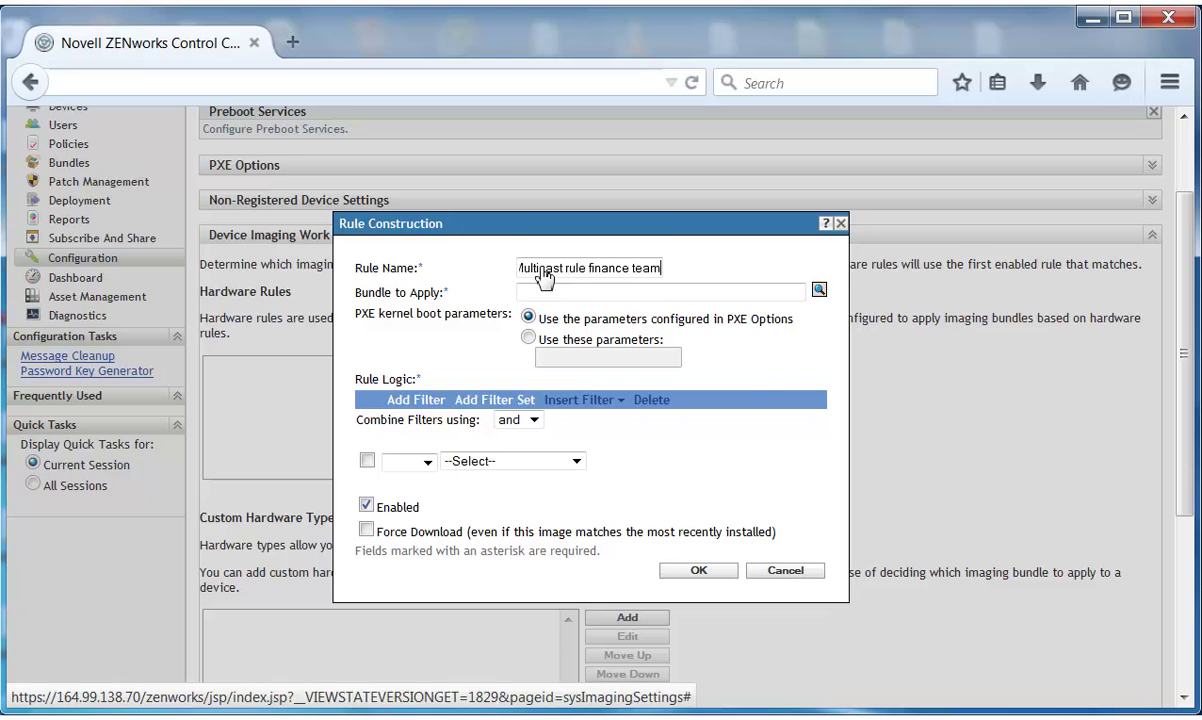
pyautogui.click(819, 290)
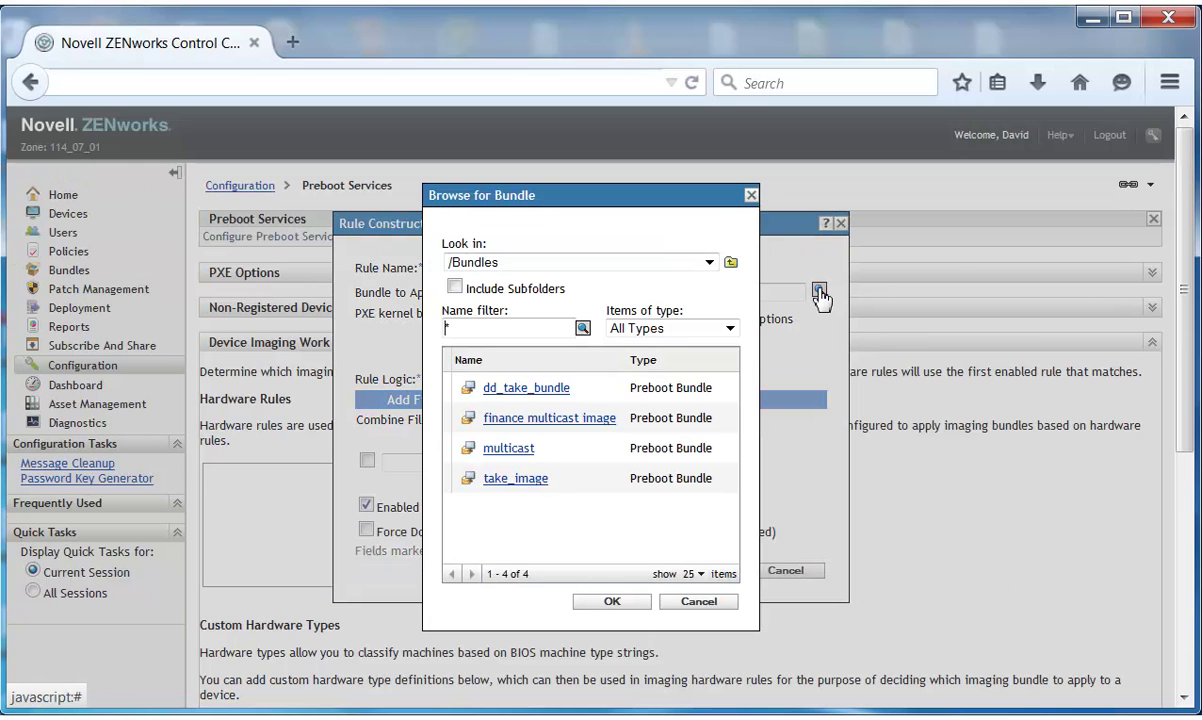
pyautogui.click(531, 417)
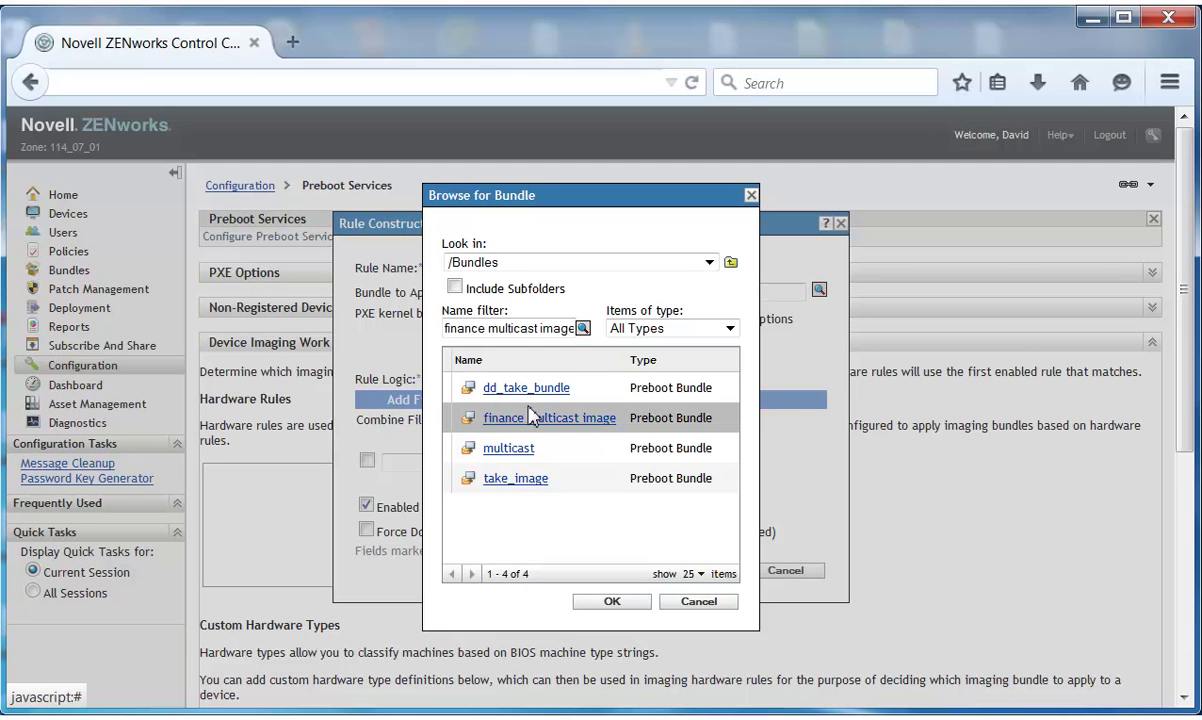
pyautogui.click(610, 601)
# Step: Add a filter where Product Name contains 'Dell 6430'
pyautogui.click(576, 461)
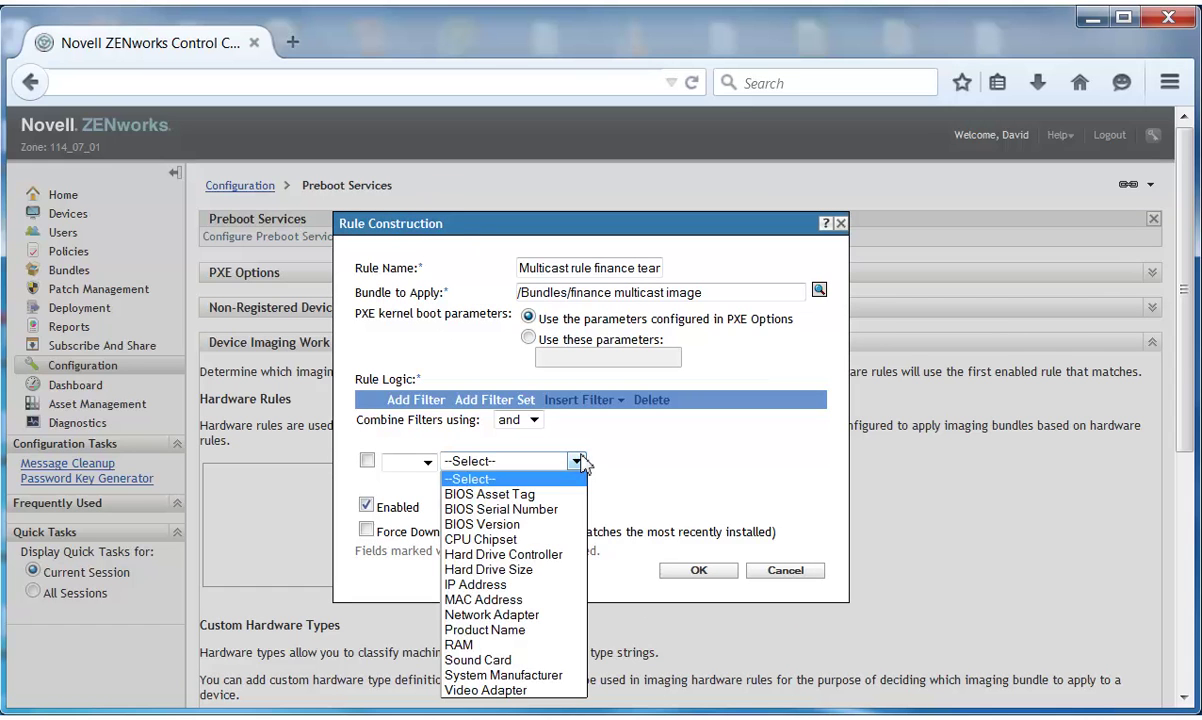
pyautogui.click(500, 629)
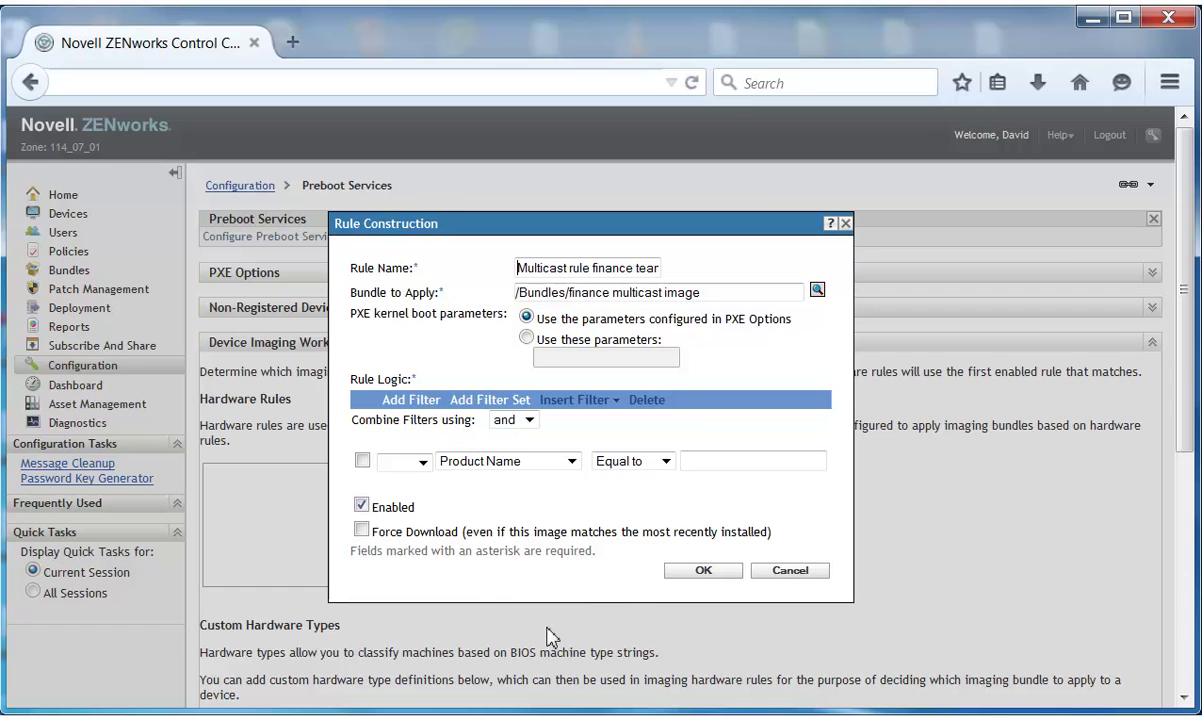
pyautogui.click(668, 462)
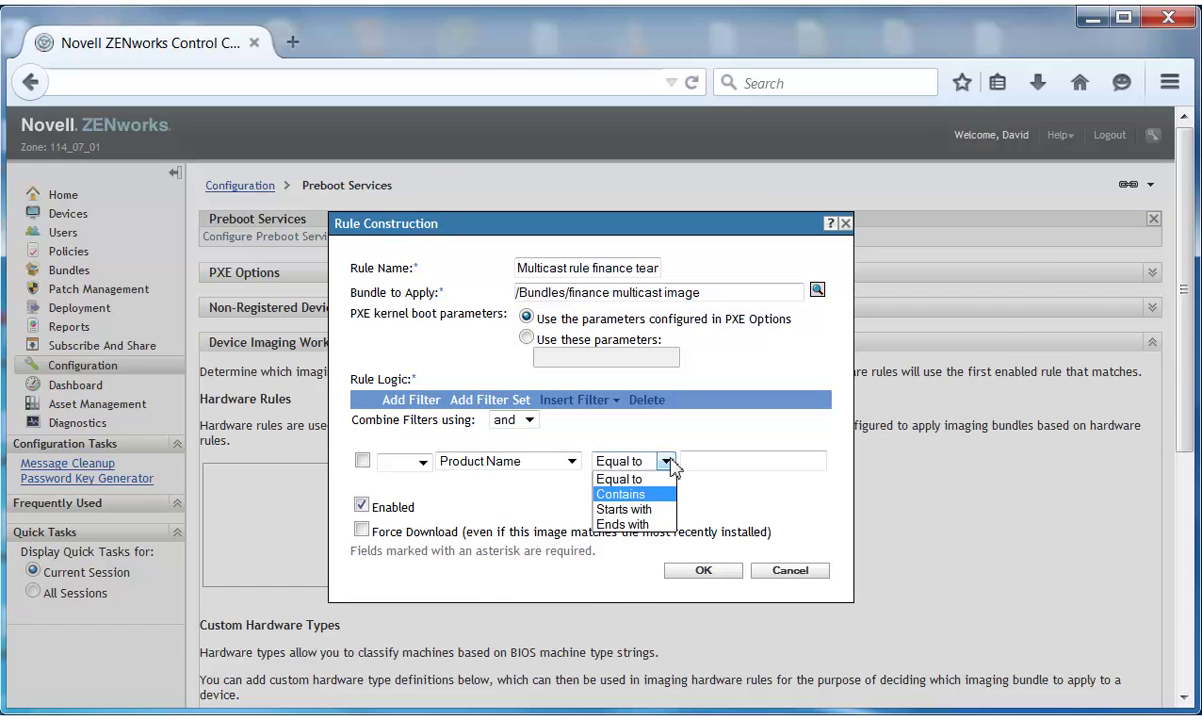
pyautogui.click(615, 488)
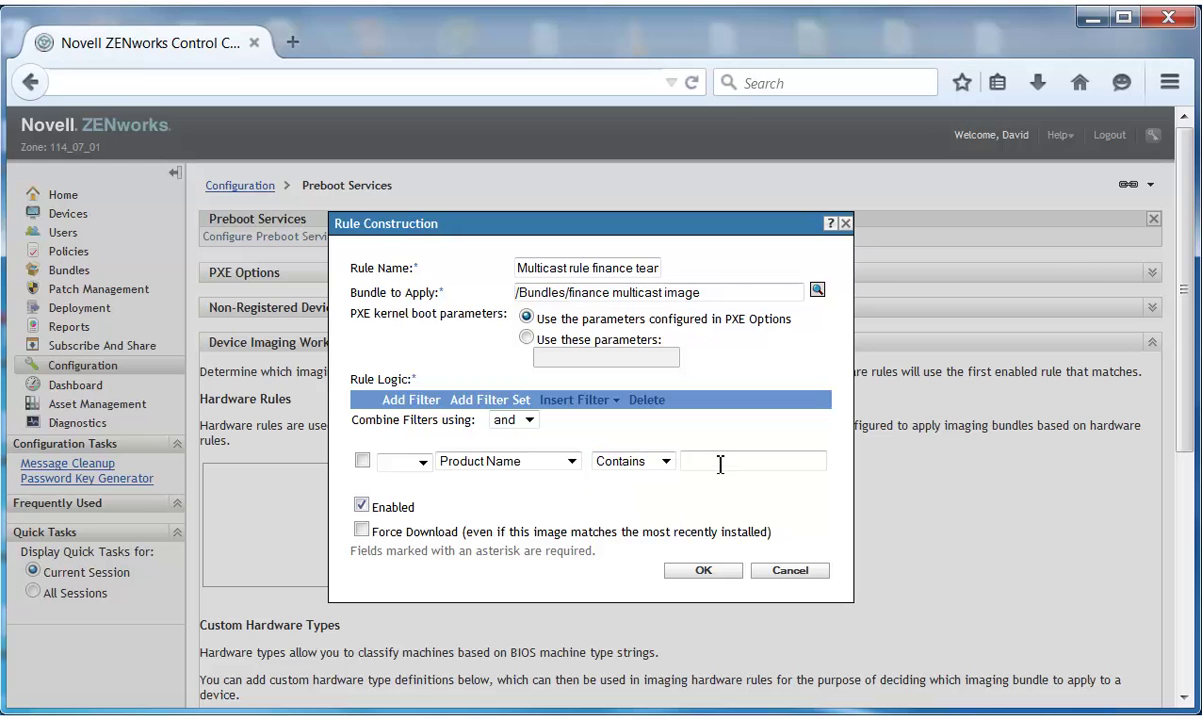
pyautogui.click(719, 461)
pyautogui.write('Dell 6430')
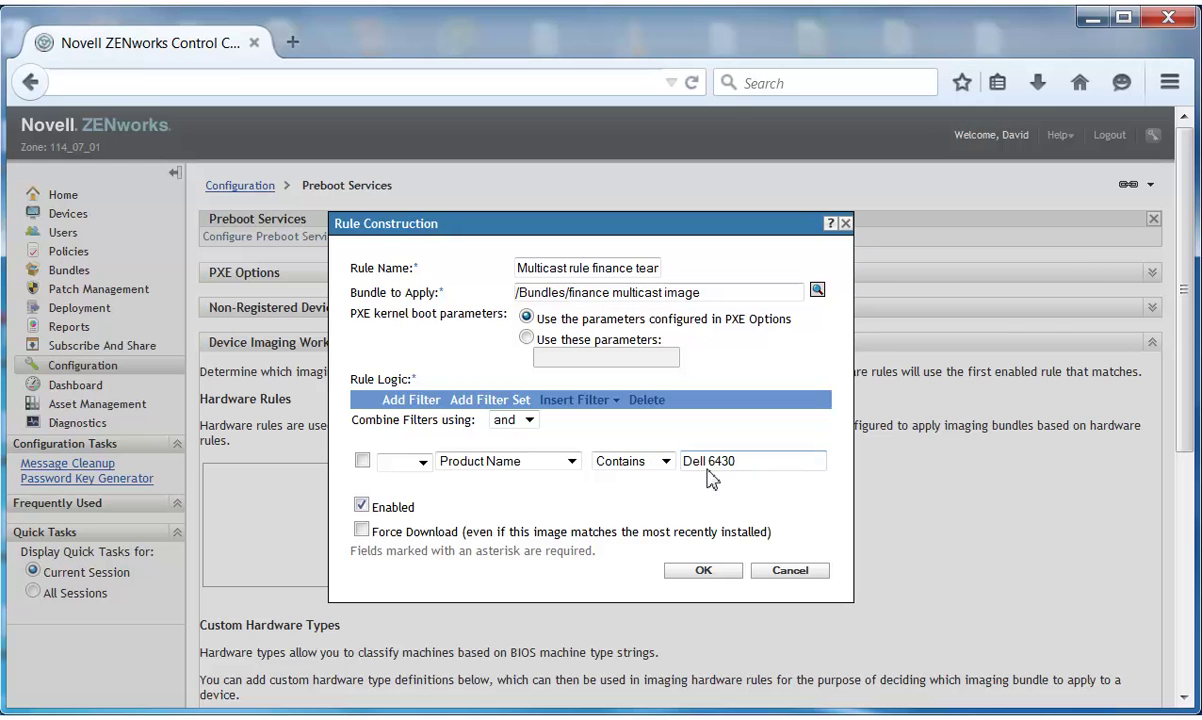
# Step: Save the Multicast rule finance team rule and apply the Preboot Services settings
pyautogui.click(703, 570)
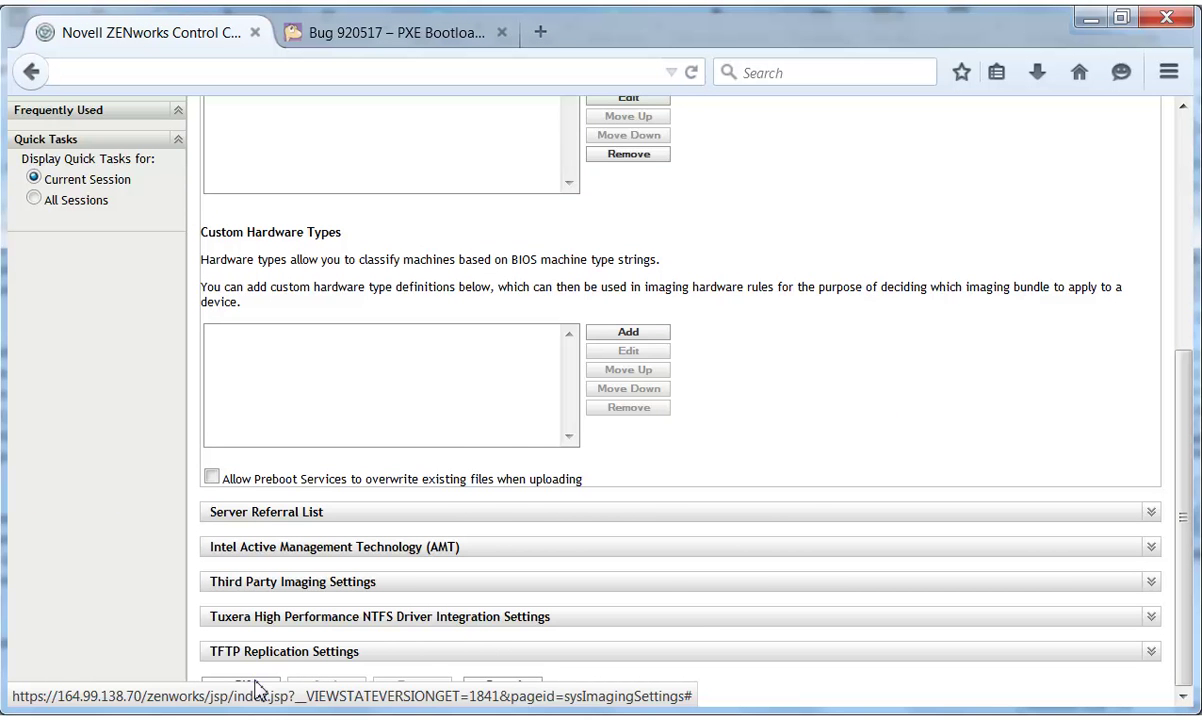
pyautogui.click(257, 688)
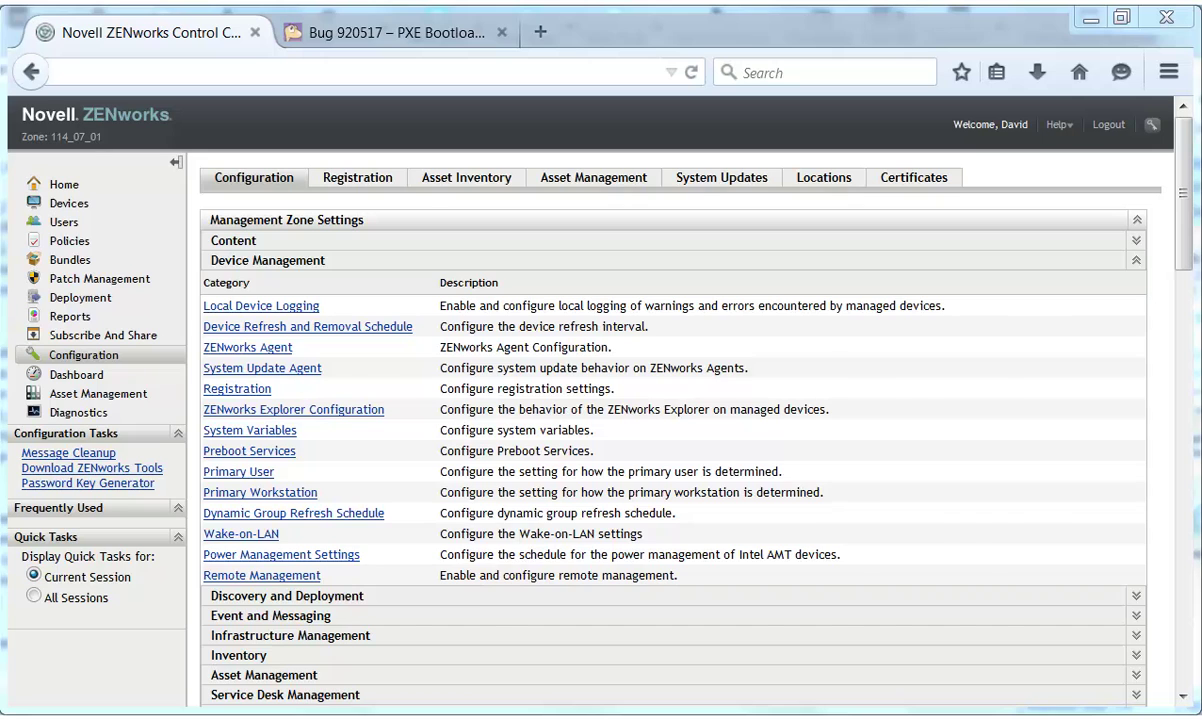